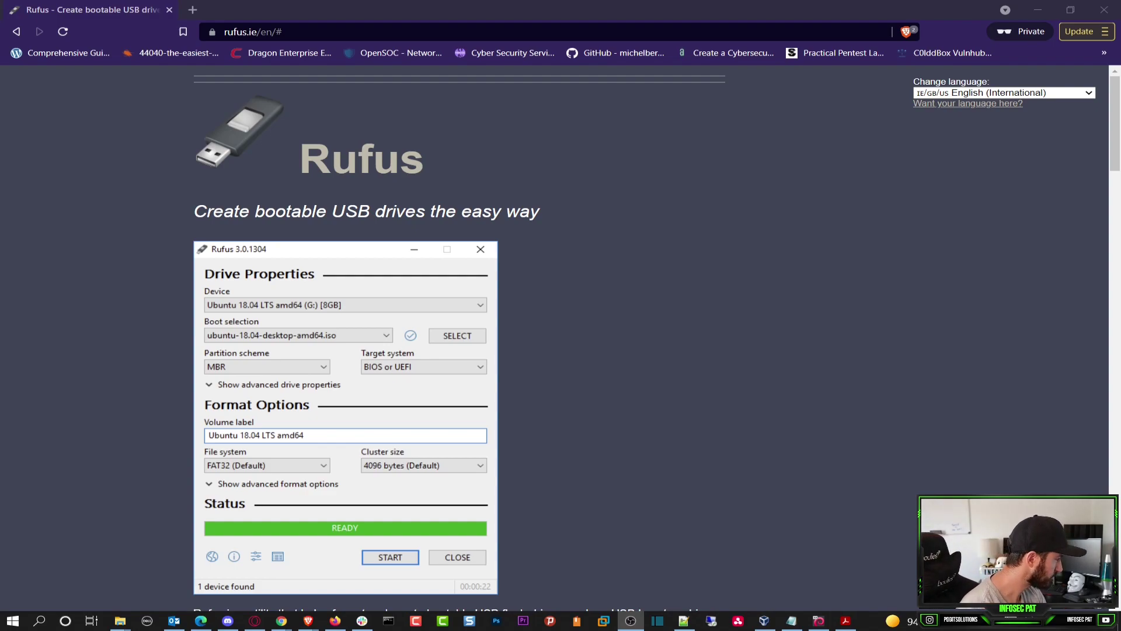
- Download rufus-3.15.exe from the Rufus website into Downloads and launch it
key(alt+Tab)
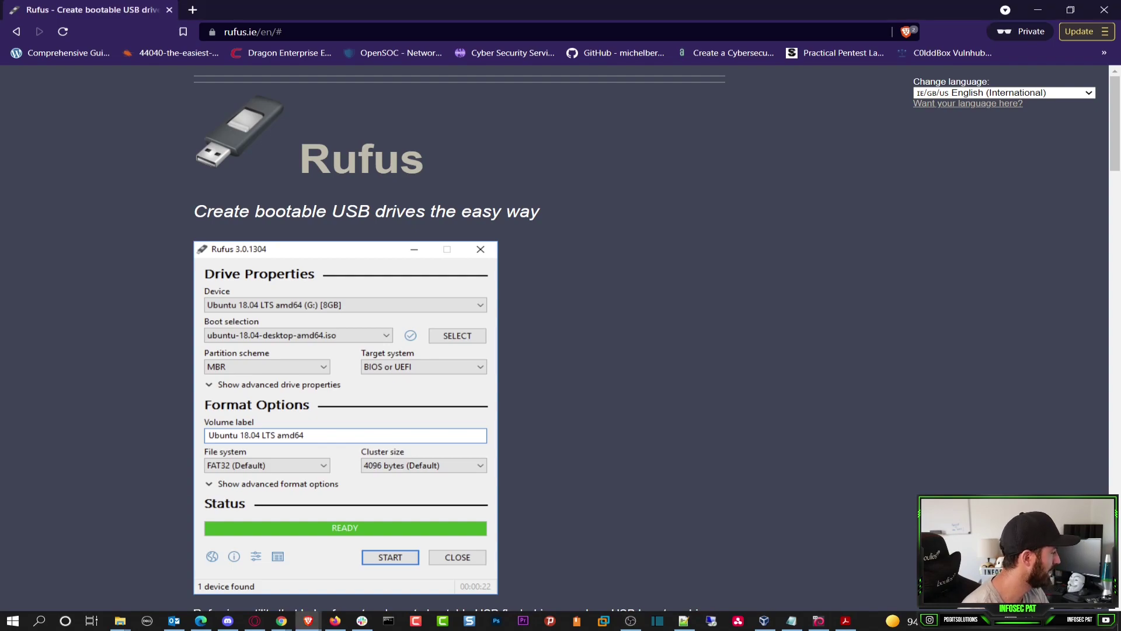
drag(194, 212, 539, 211)
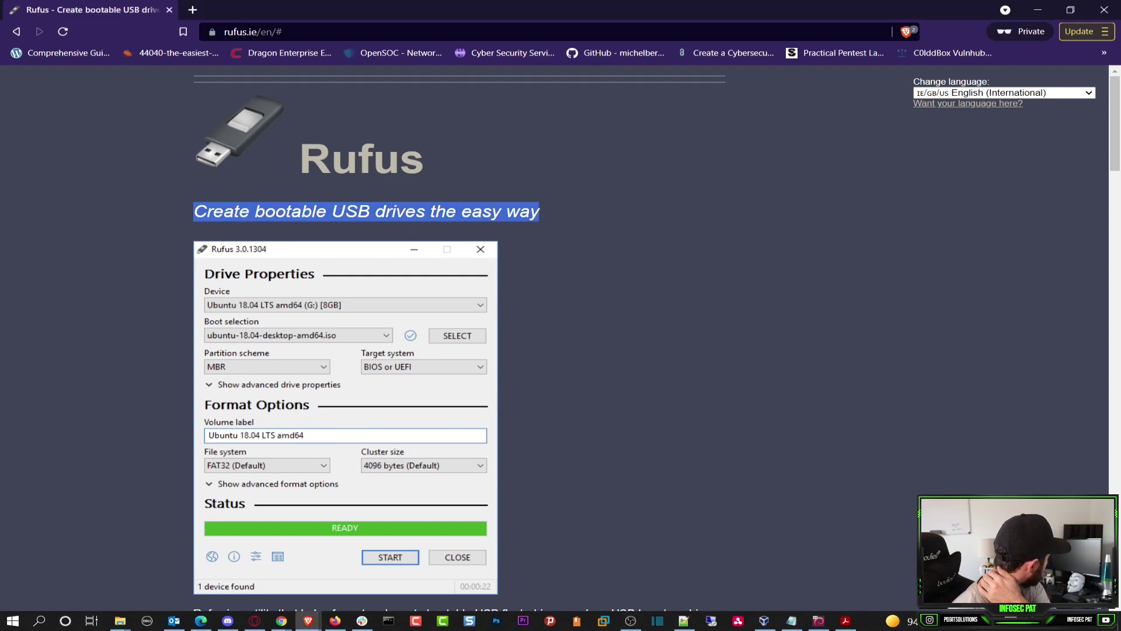
scroll(459, 316, down, 5)
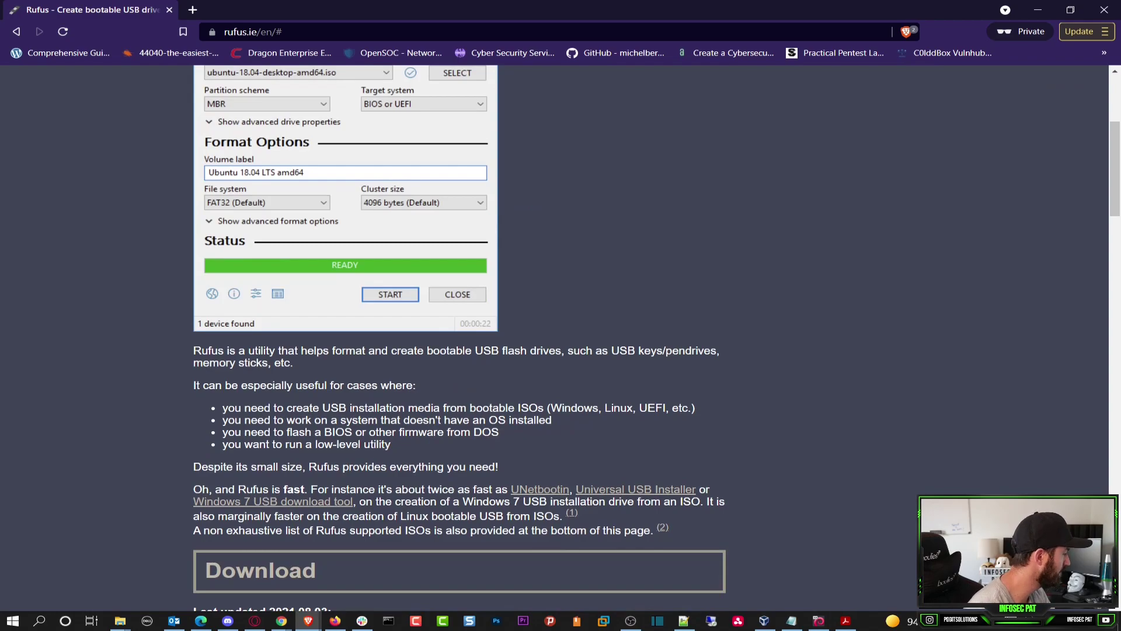
key(alt+Tab)
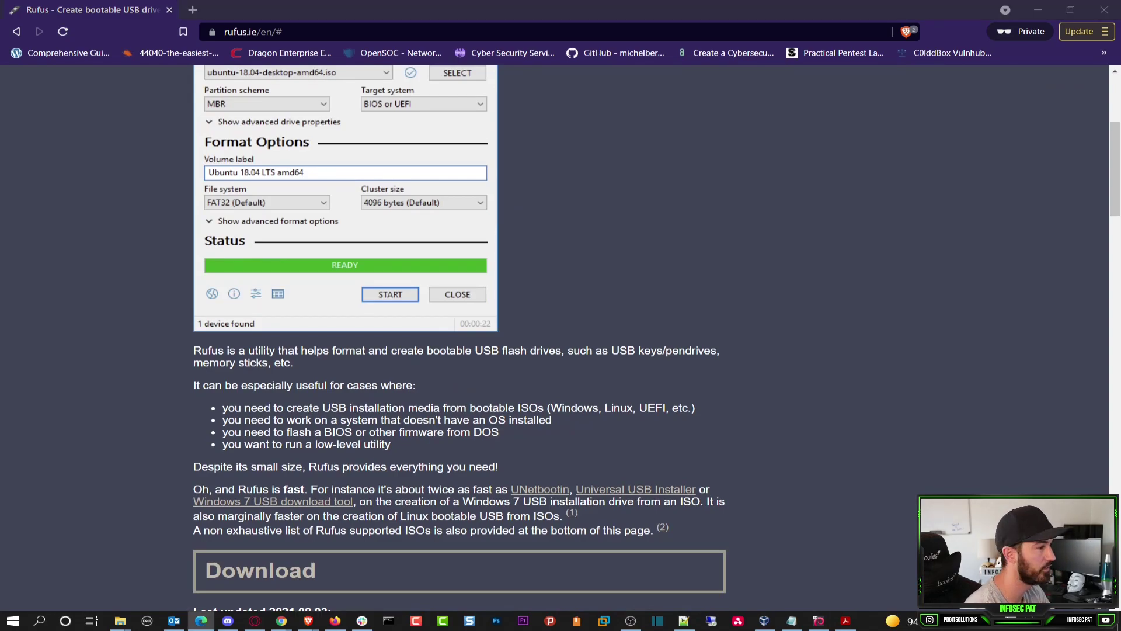
scroll(262, 439, down, 3)
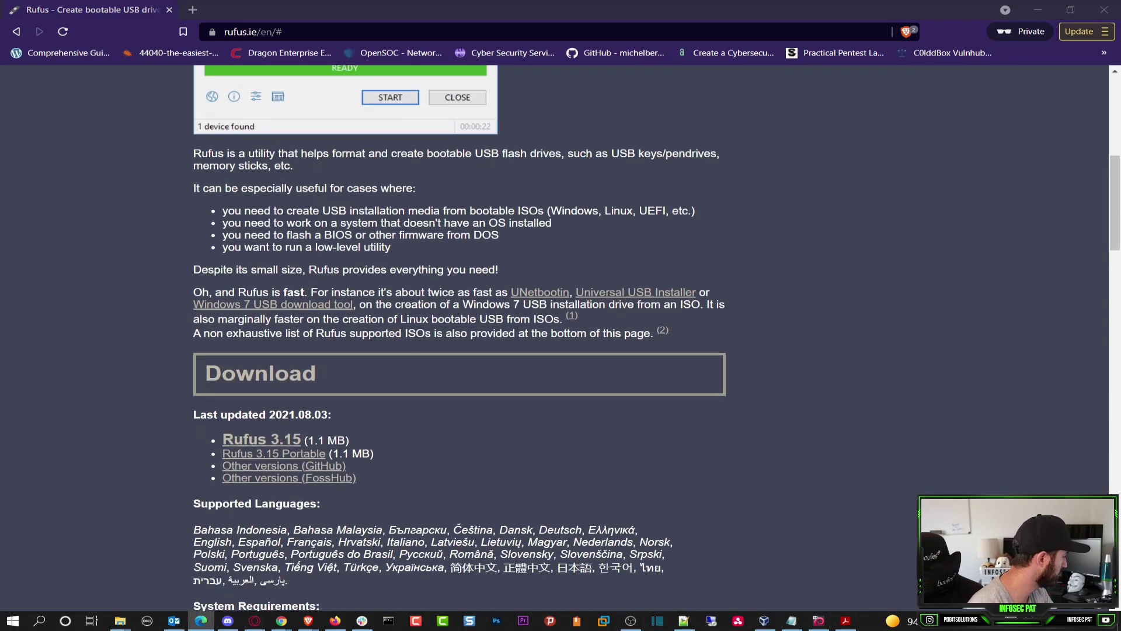
click(261, 439)
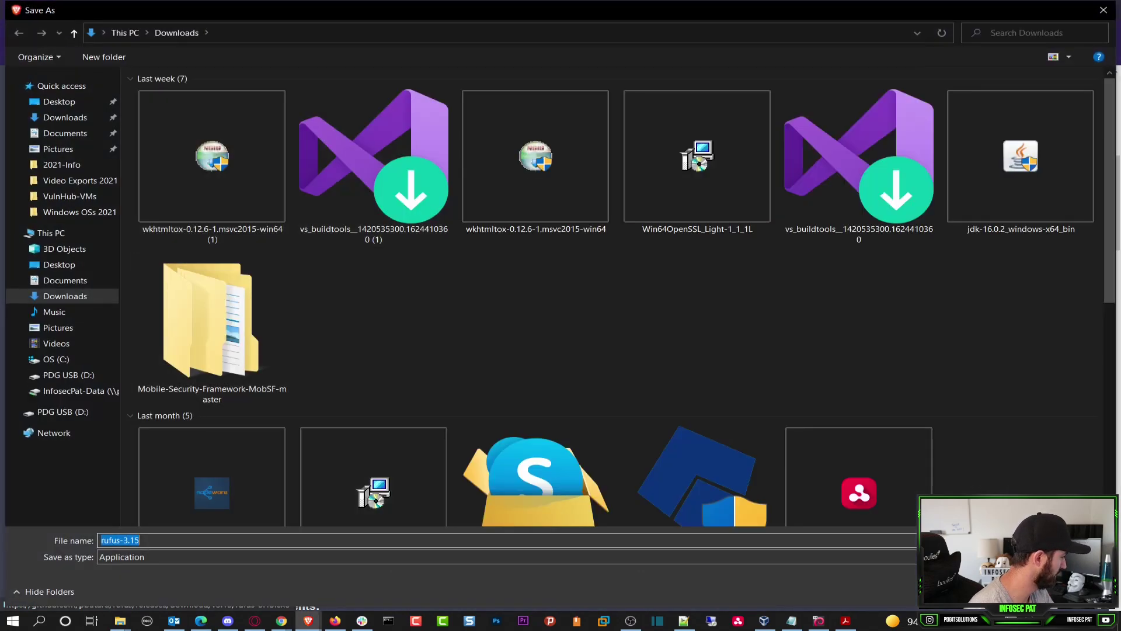
key(Return)
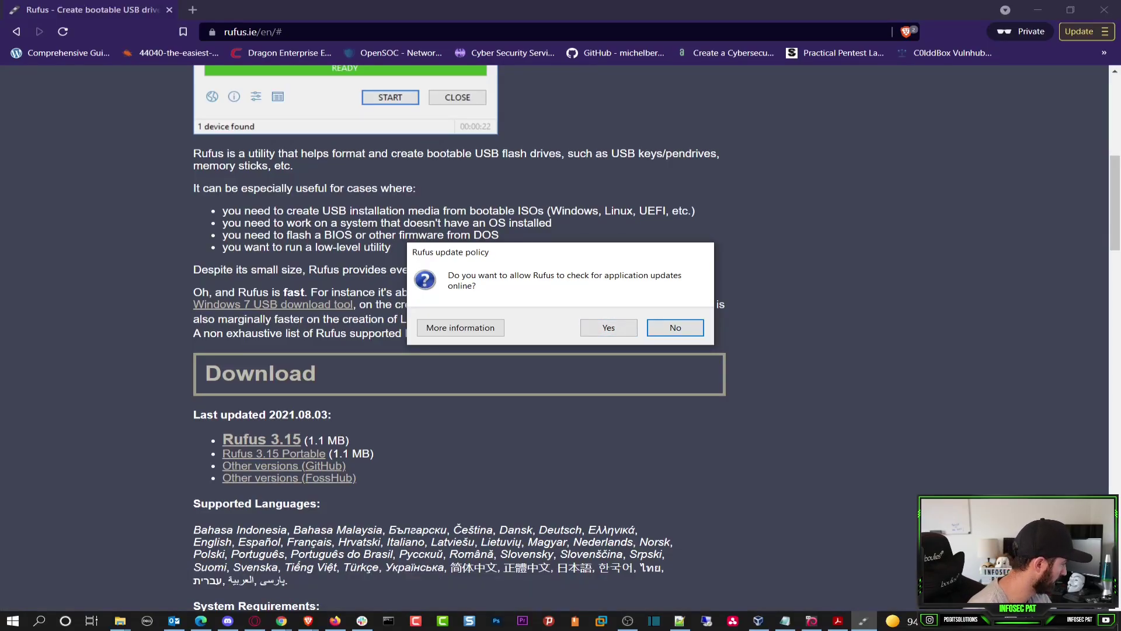
- Decline online update checks and keep PDG USB (D:) [16 GB] as the target device
click(675, 327)
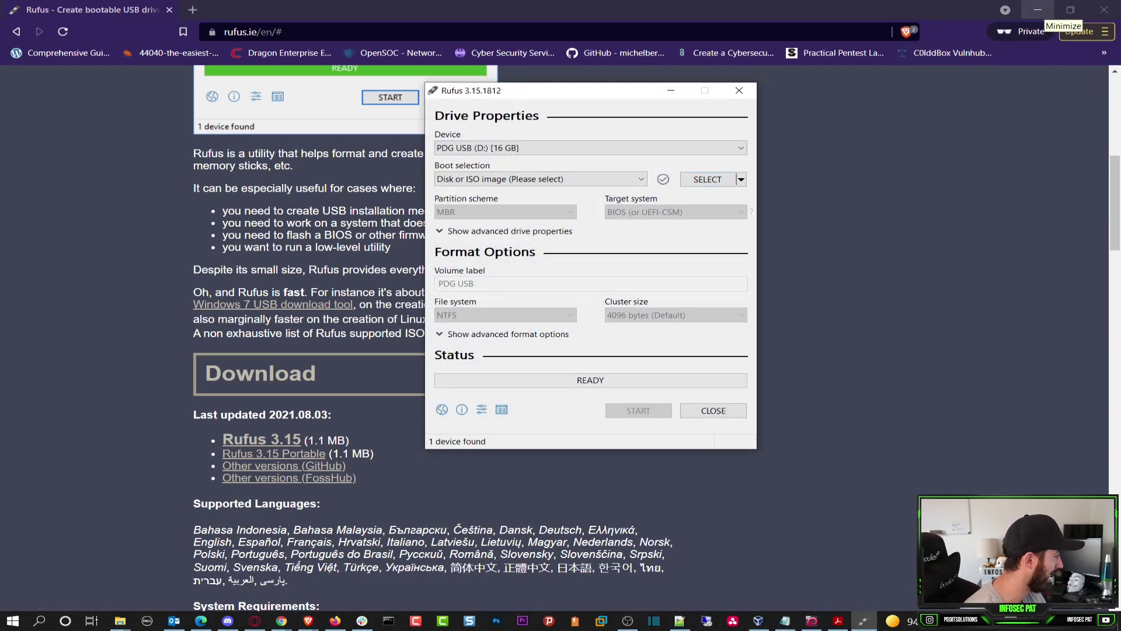
click(1038, 10)
drag(638, 92, 408, 94)
click(299, 150)
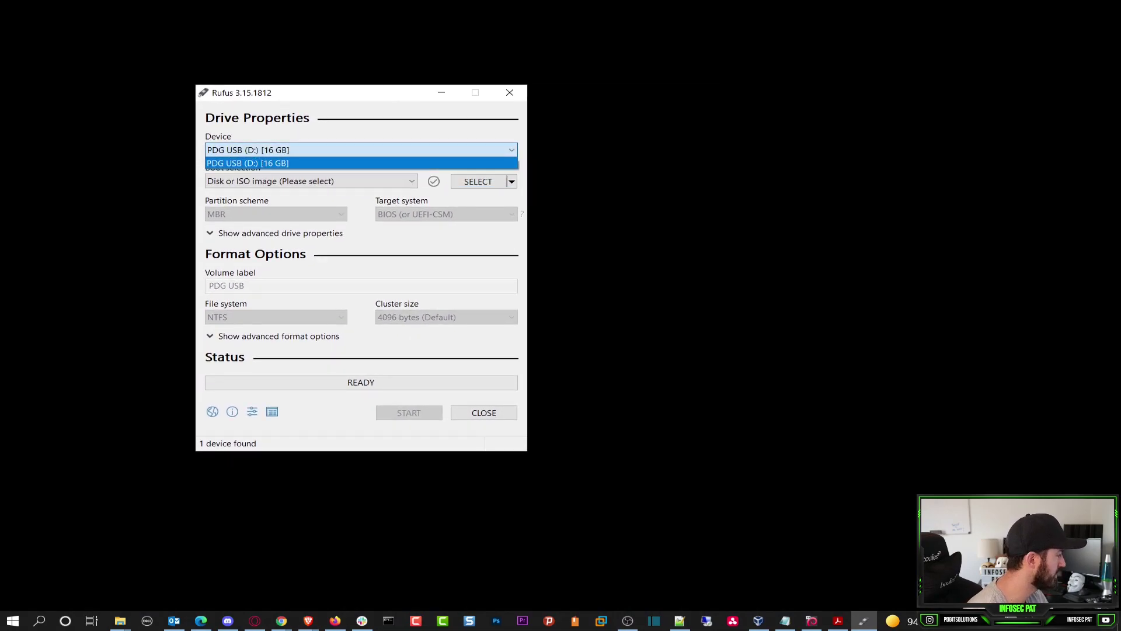
key(Return)
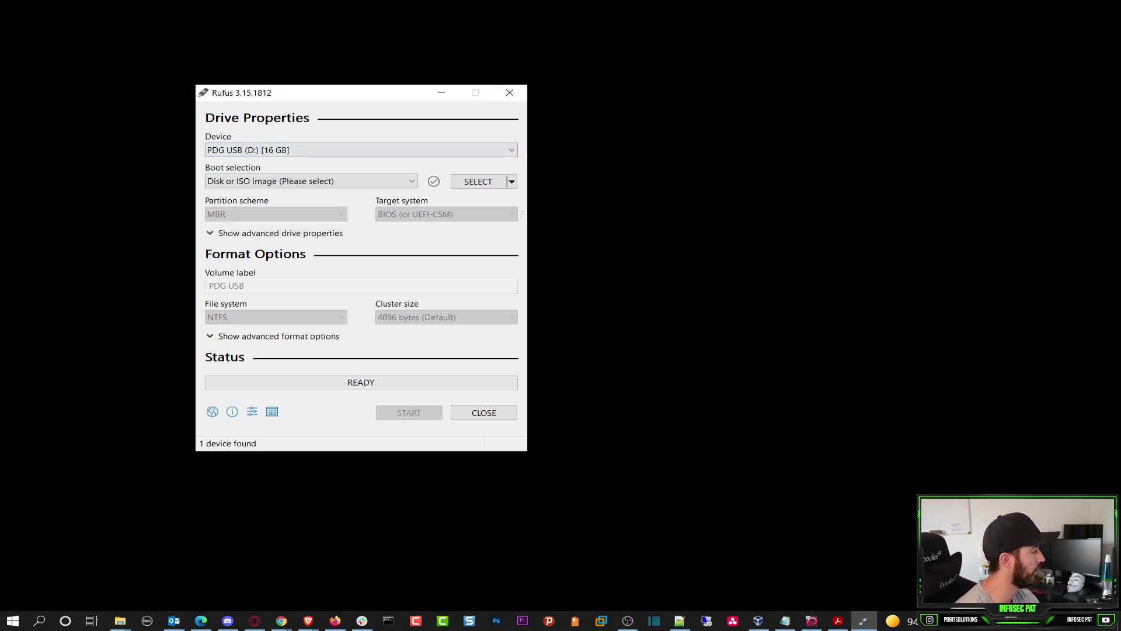
drag(357, 94, 559, 122)
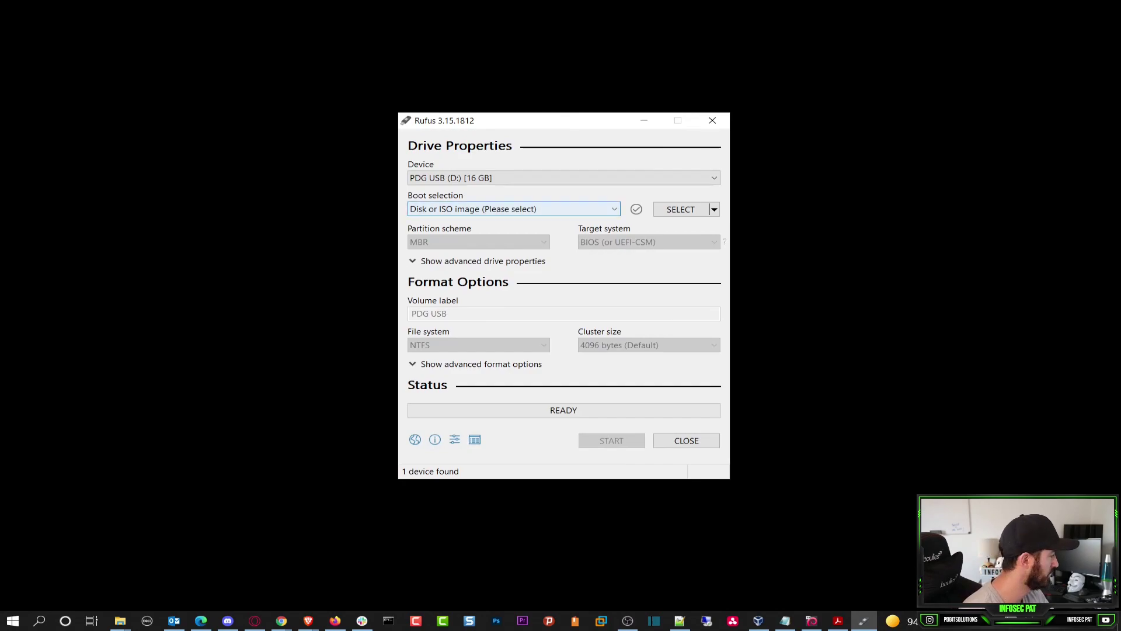
- Browse to Documents > Windows OSs 2021 and pick the VMware-VMvisor-Installer-6.7.0-8169922.x86_64 ISO
click(681, 209)
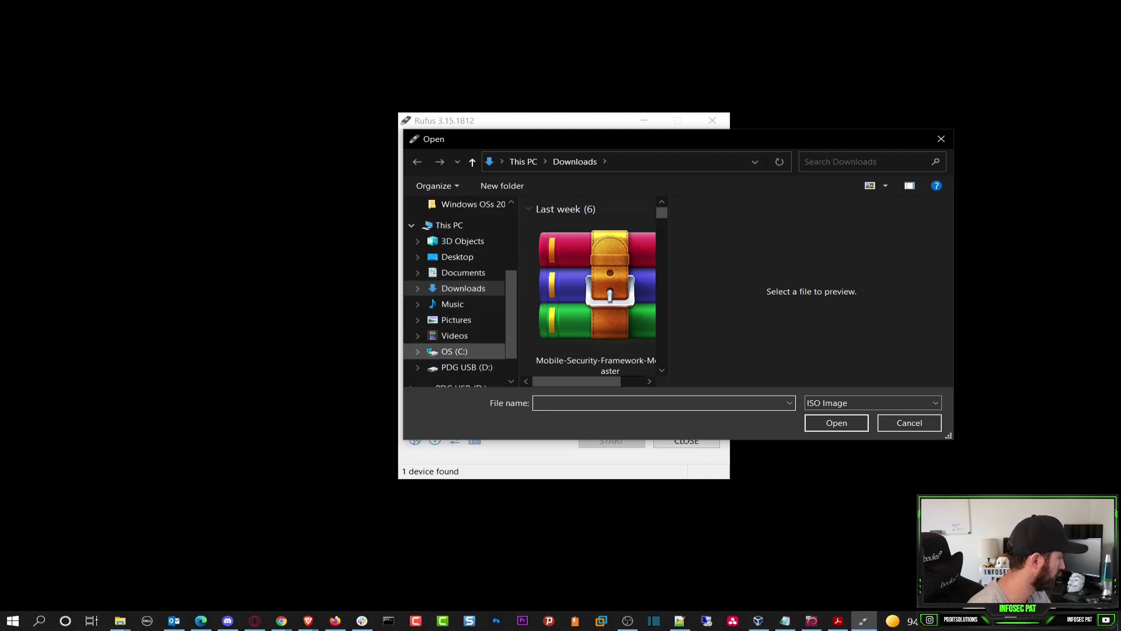
click(463, 272)
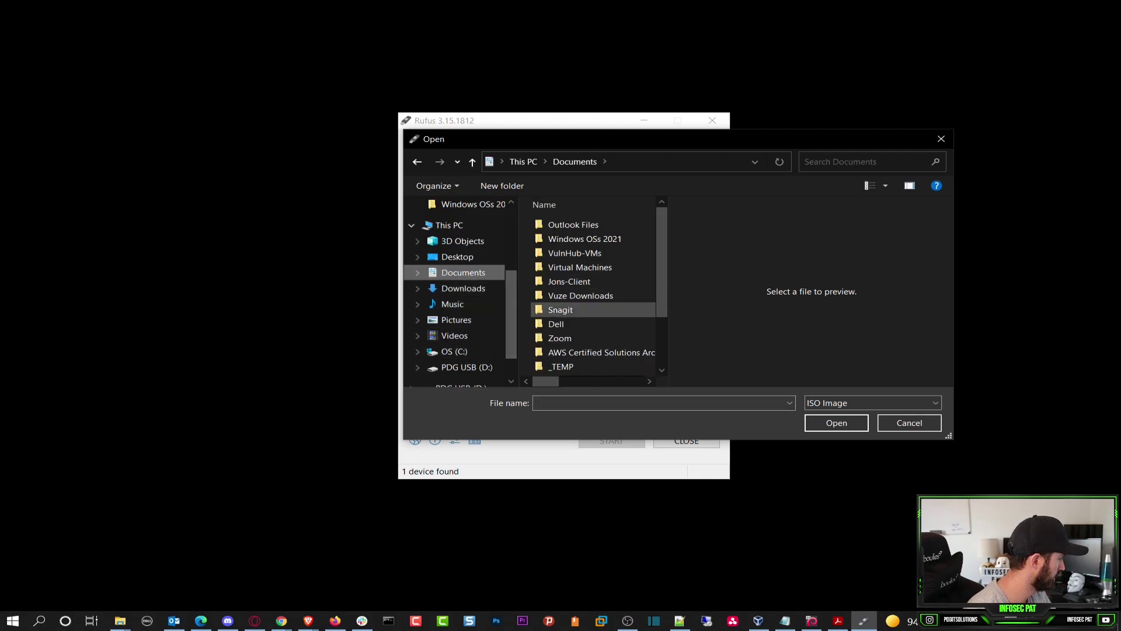
scroll(584, 297, down, 2)
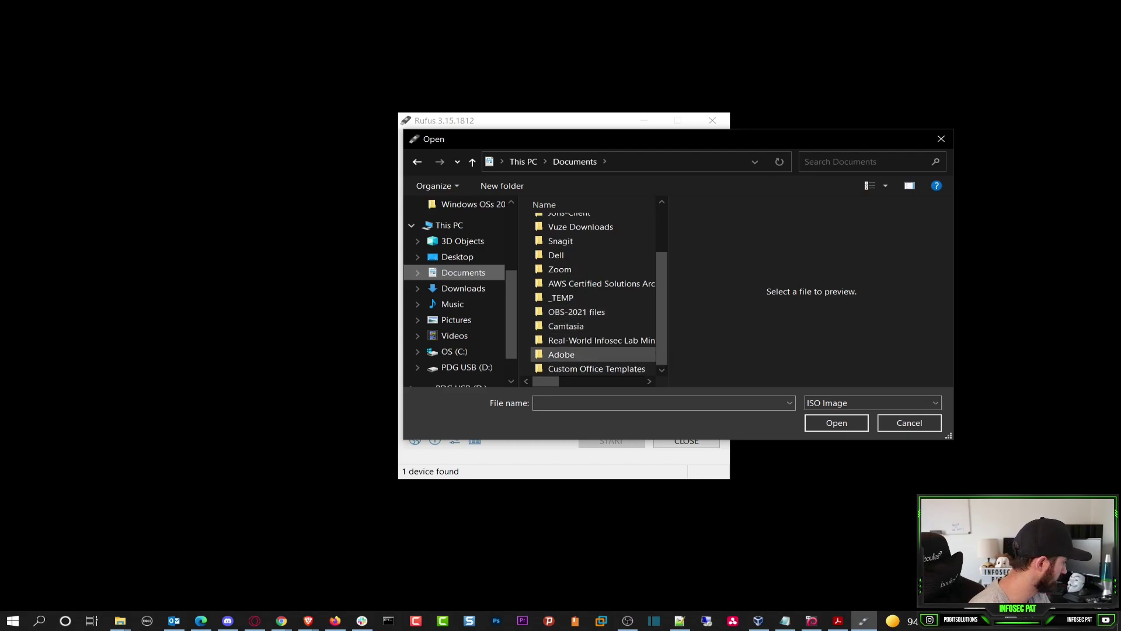
scroll(584, 283, up, 1)
scroll(584, 249, up, 1)
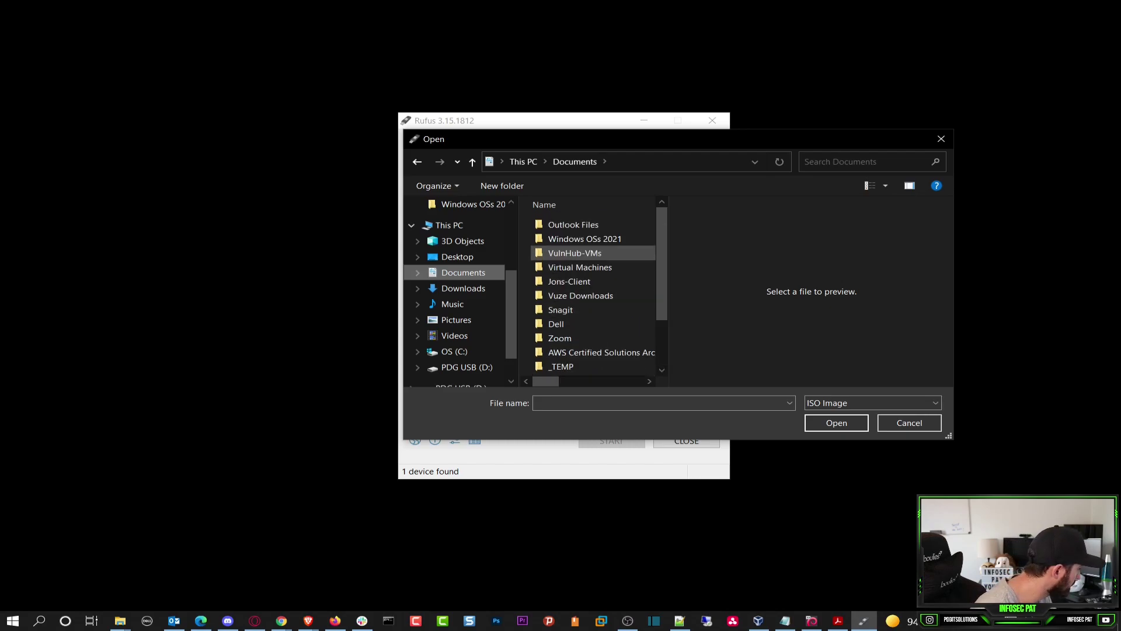
double_click(584, 238)
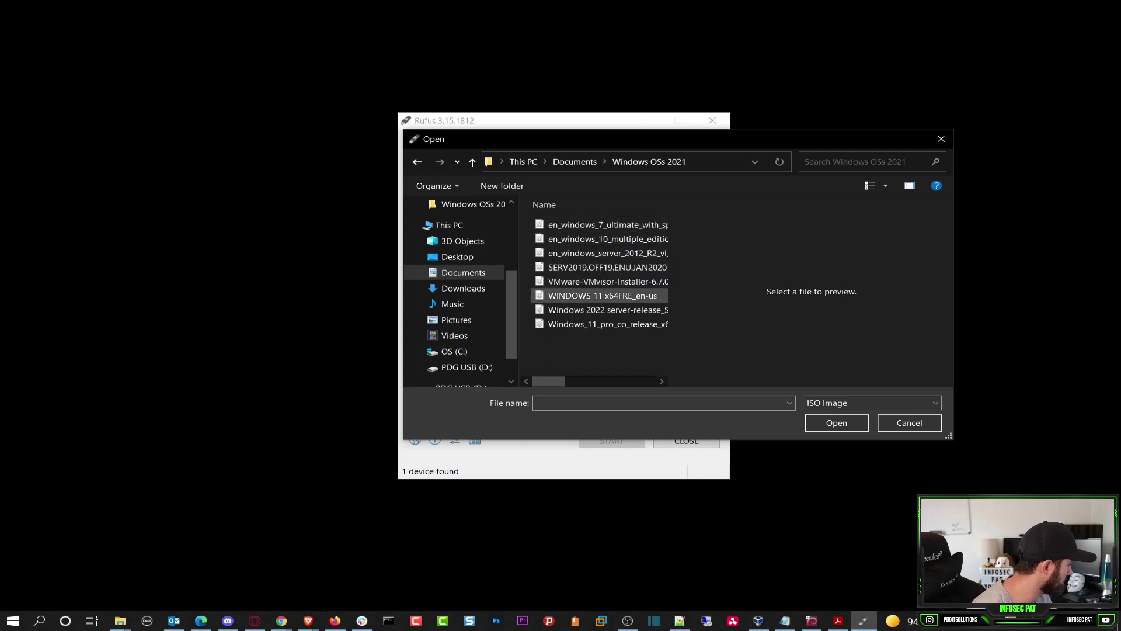
click(584, 281)
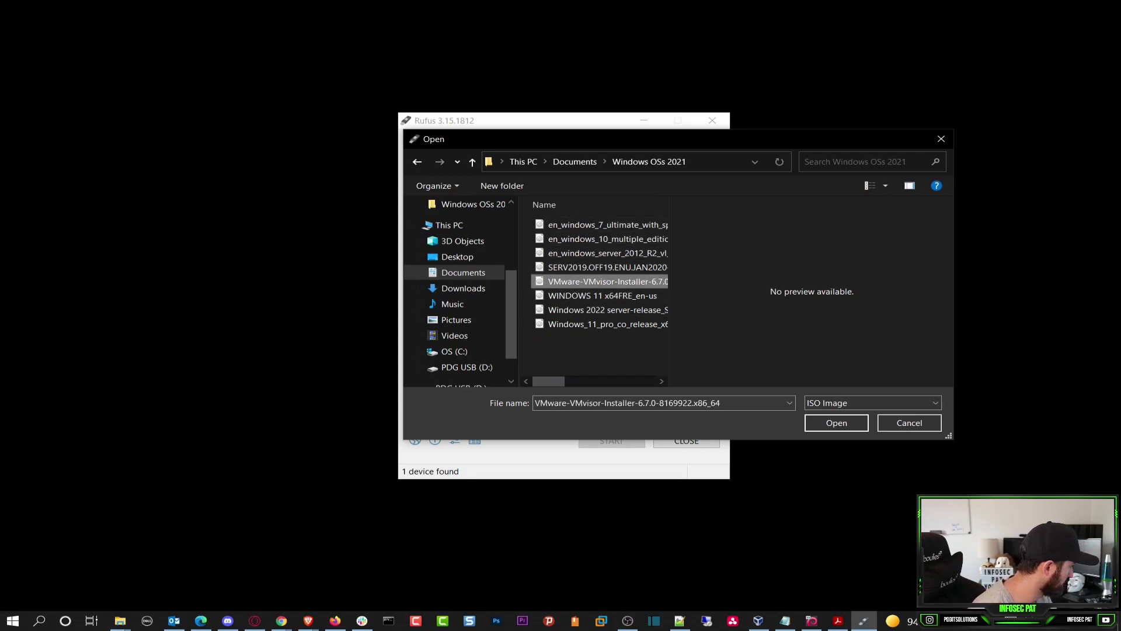
drag(668, 292, 869, 292)
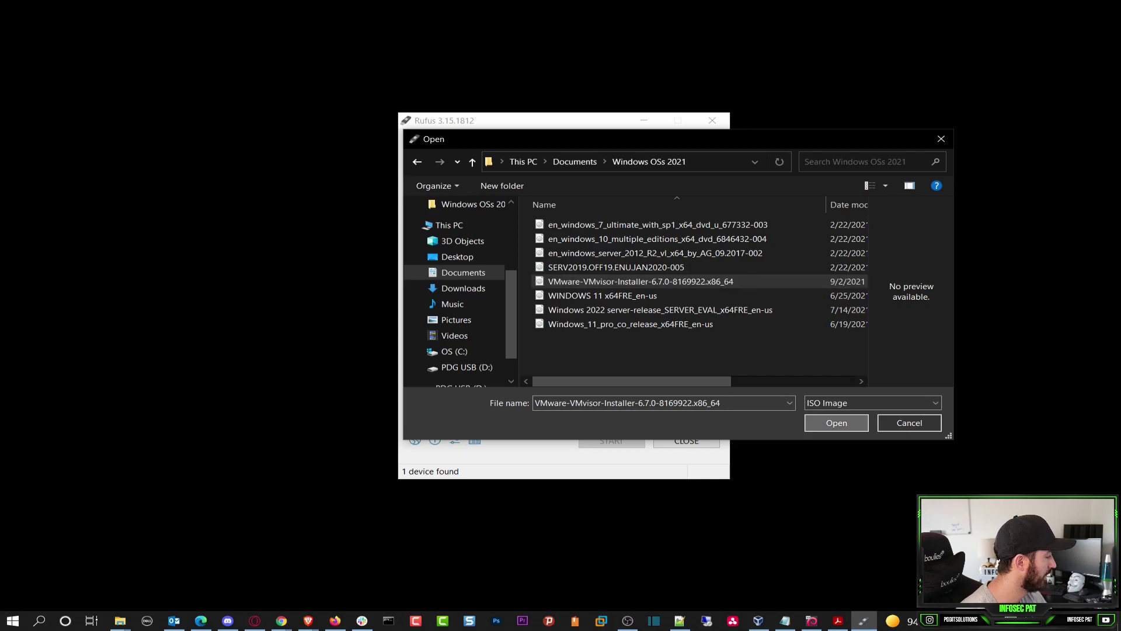
- Load the ESXi 6.7.0 ISO, which sets MBR, FAT32 and label ESXI-6.7.0-8169922-STANDARD
click(836, 423)
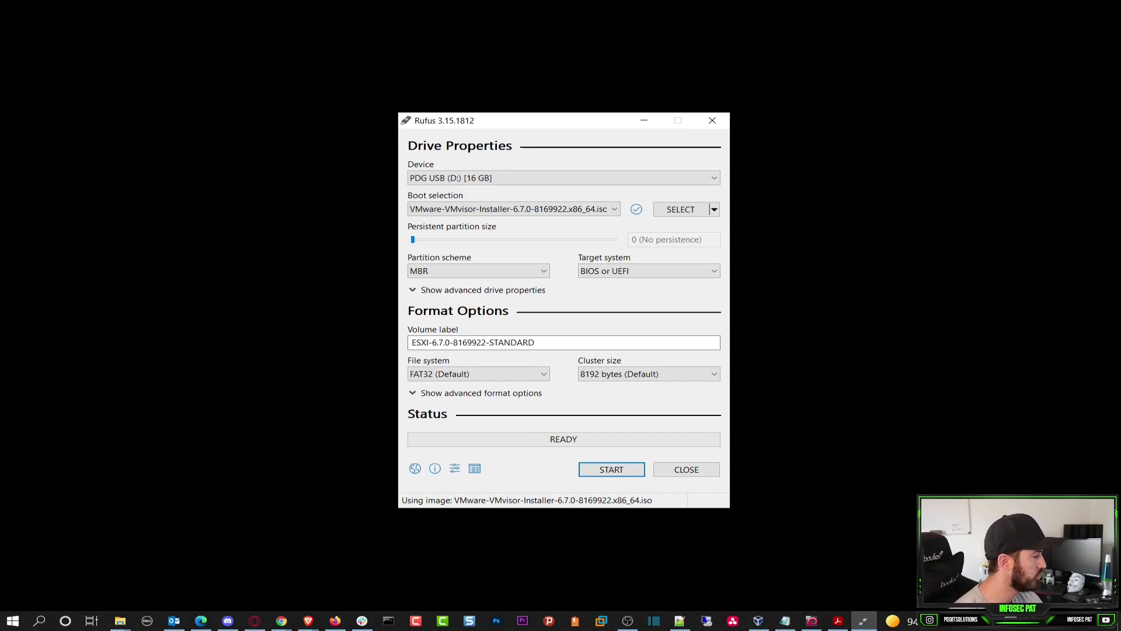
- Write the ESXi image to the 16 GB drive, accepting the newer menu.c32 and erasing its data
key(Return)
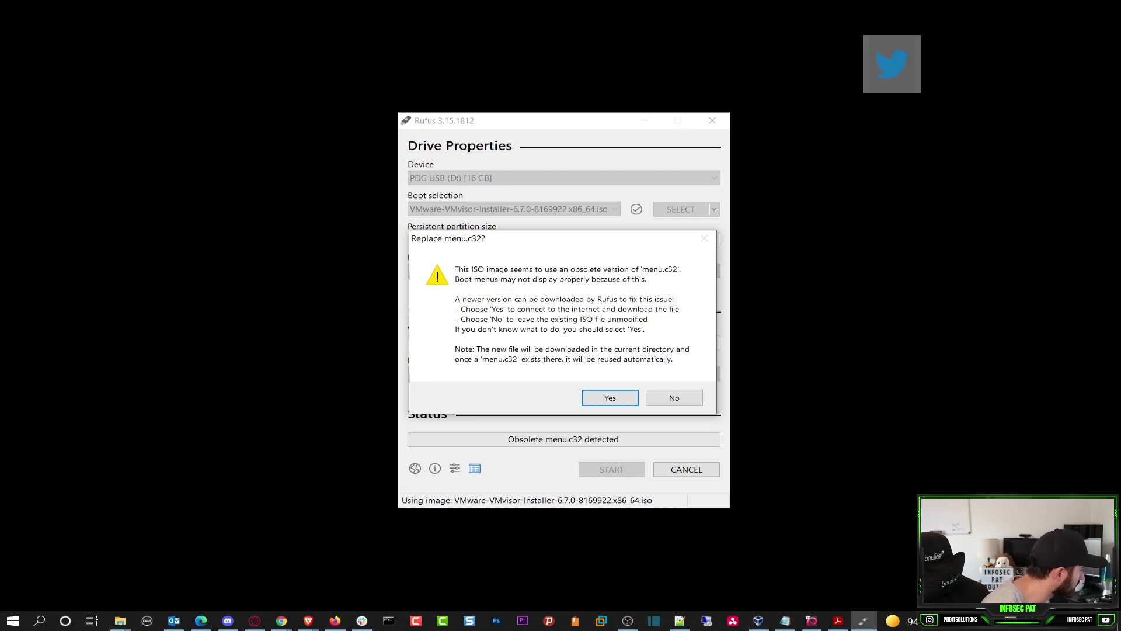
key(Return)
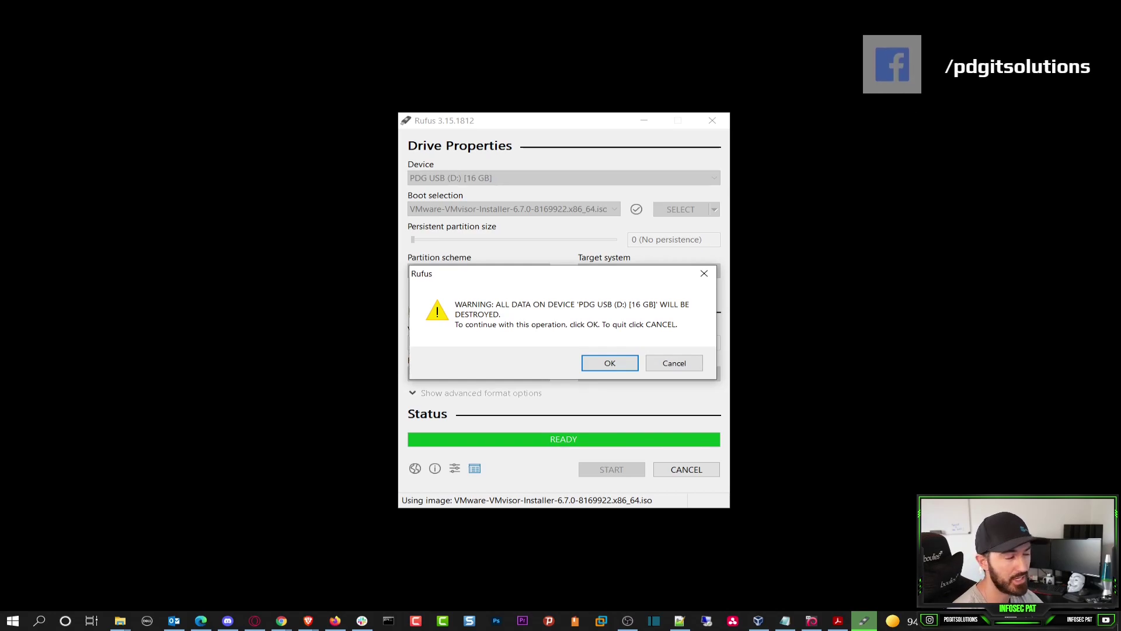
click(610, 363)
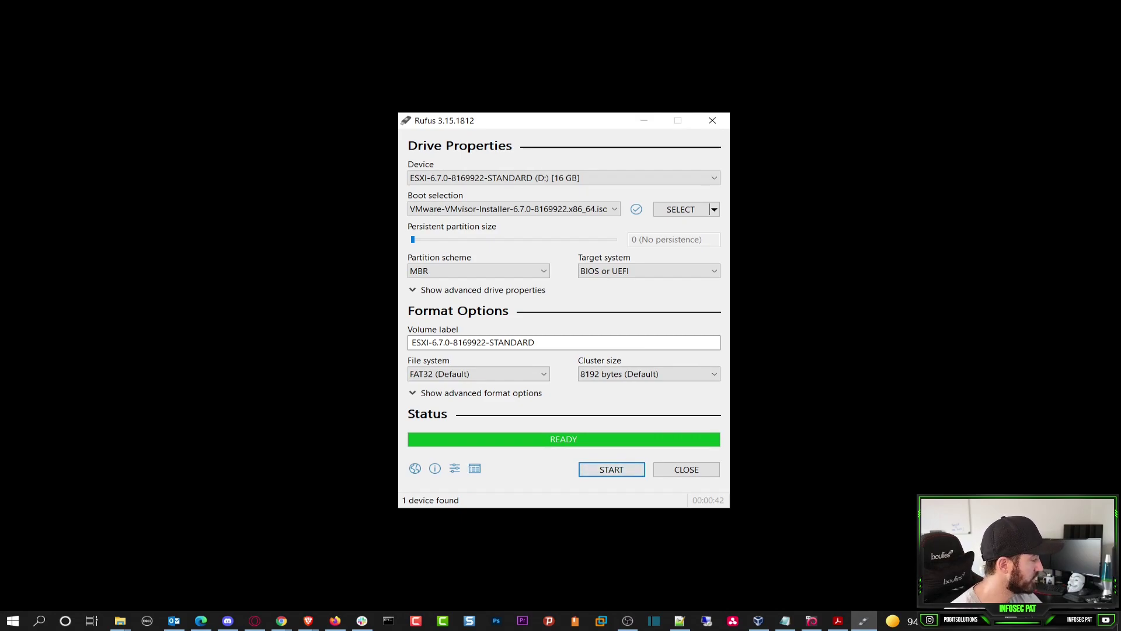
- Close Rufus and browse the 169 installer files on the ESXI-6_7_0- (D:) drive
click(686, 469)
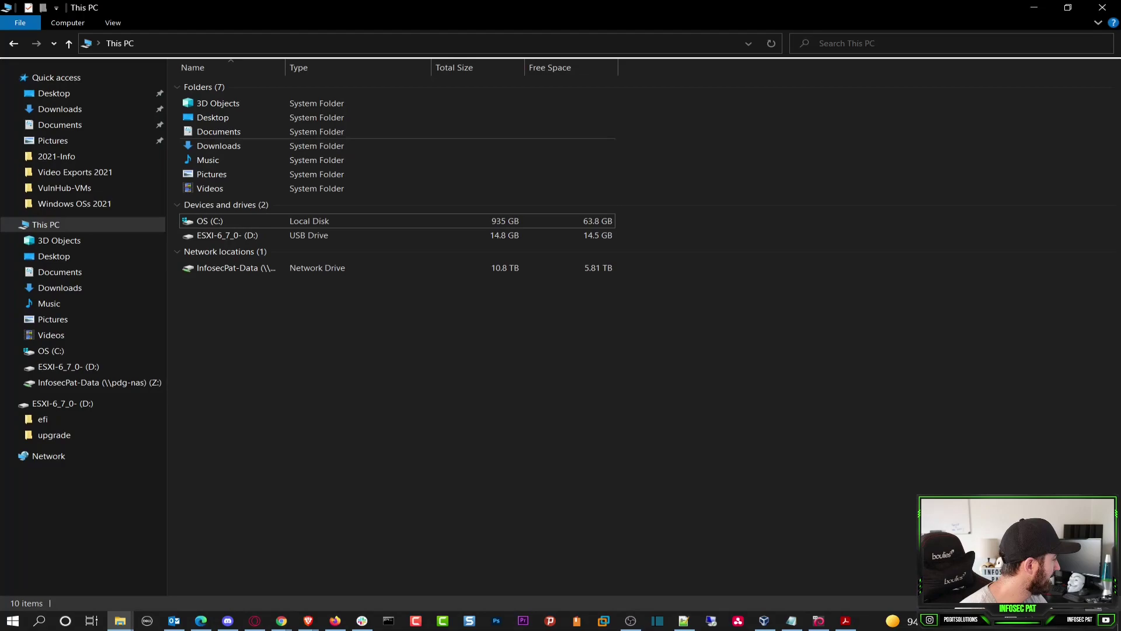
drag(285, 67, 398, 67)
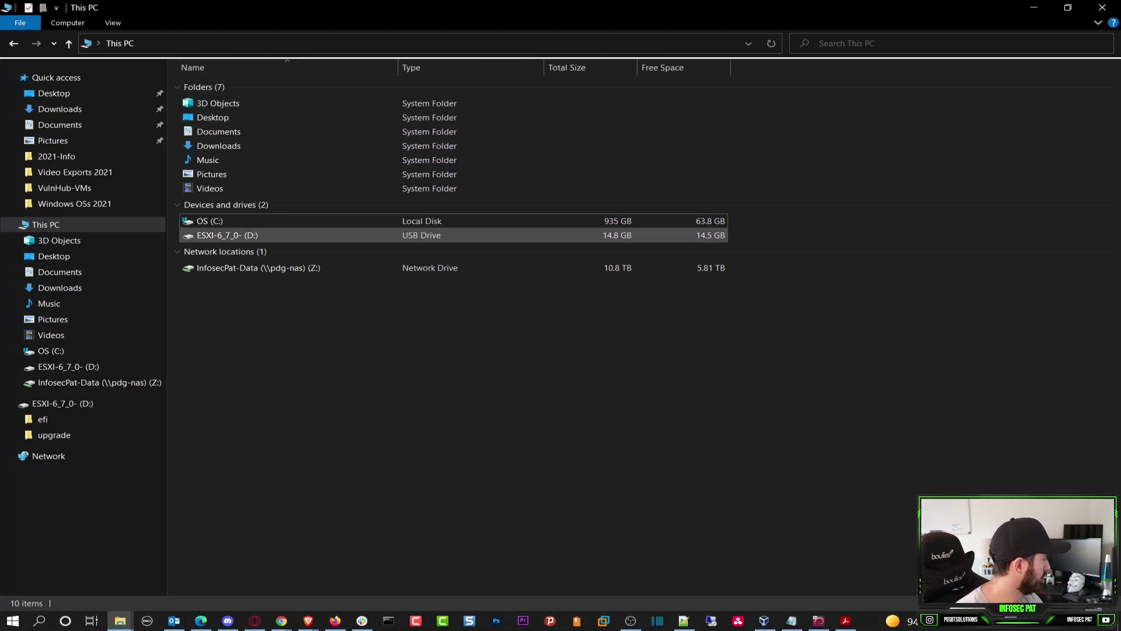
double_click(321, 234)
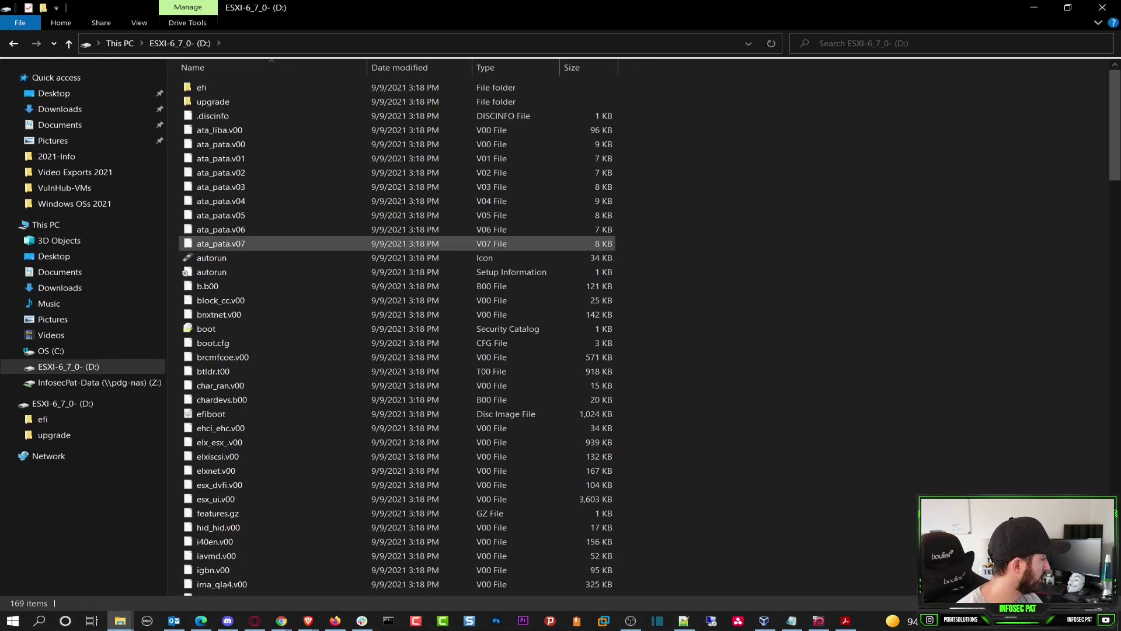
scroll(350, 219, down, 5)
scroll(397, 263, down, 20)
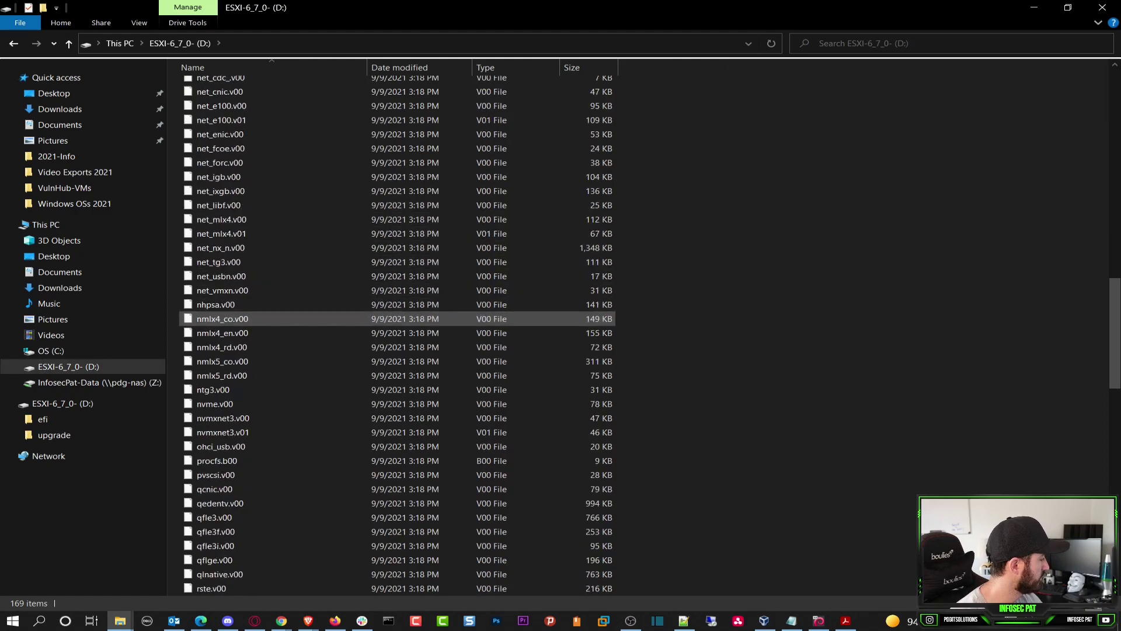
scroll(397, 347, up, 15)
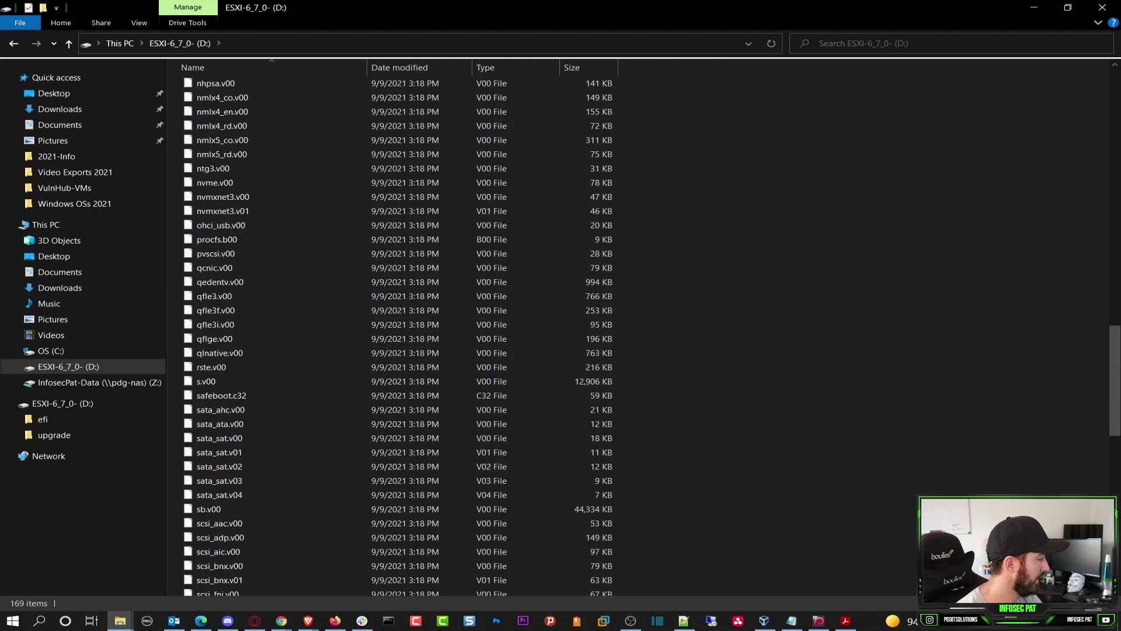
click(1103, 7)
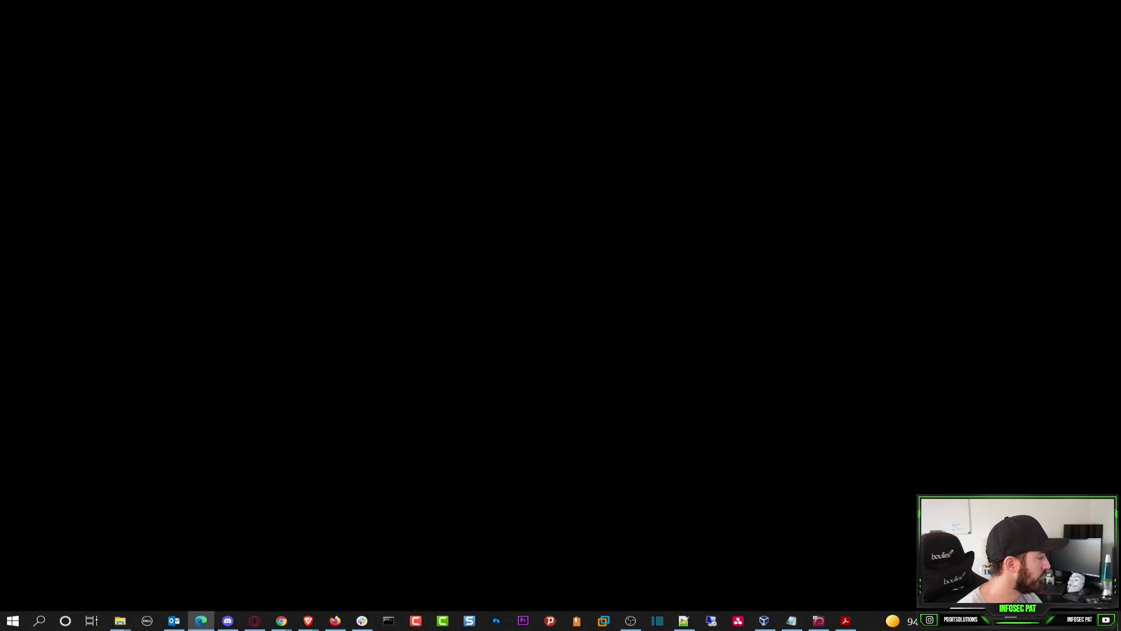